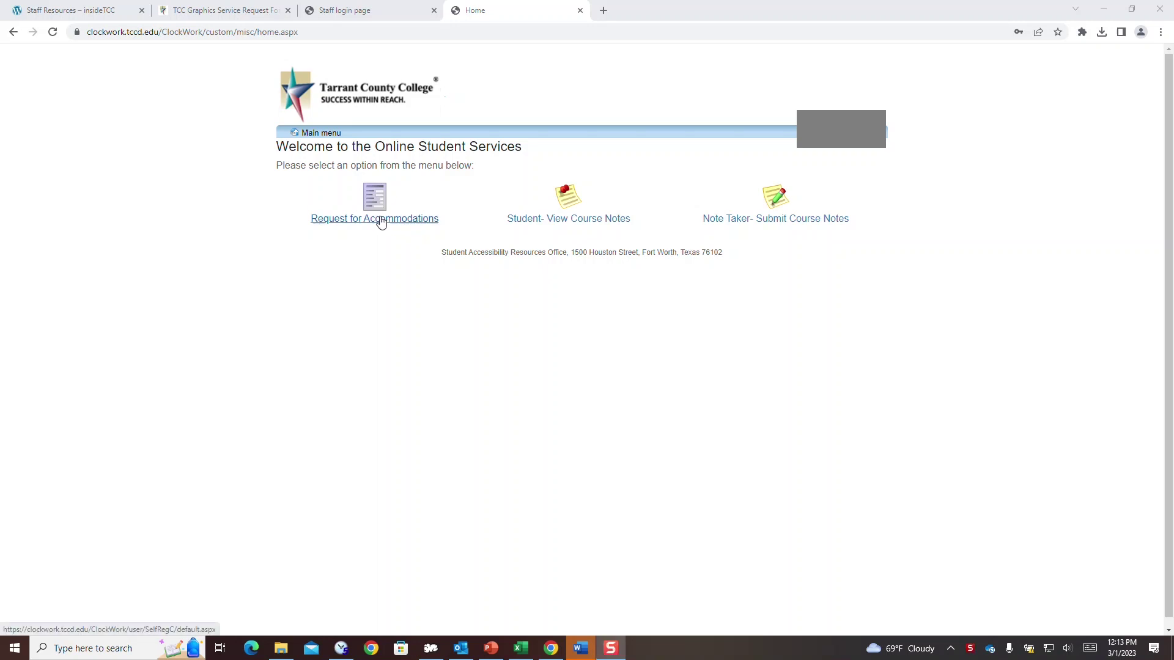
- Open Request for Accommodations and show the Spring Session 2023 term
{"action": "left_click", "coordinate": [382, 220]}
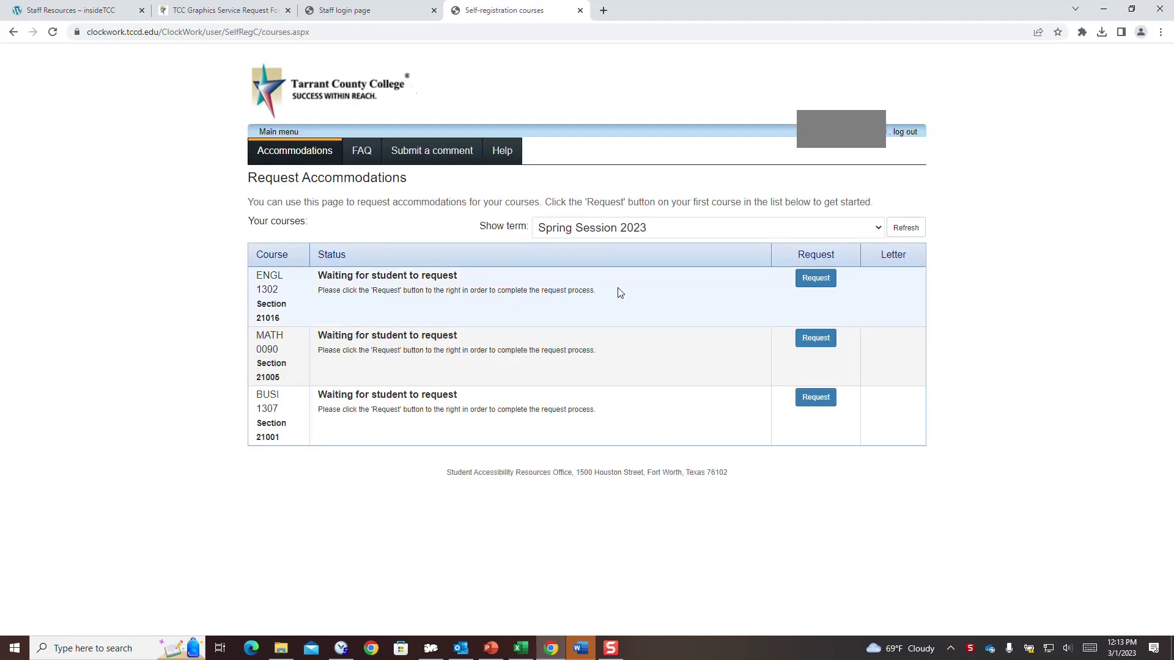
{"action": "left_click", "coordinate": [853, 233]}
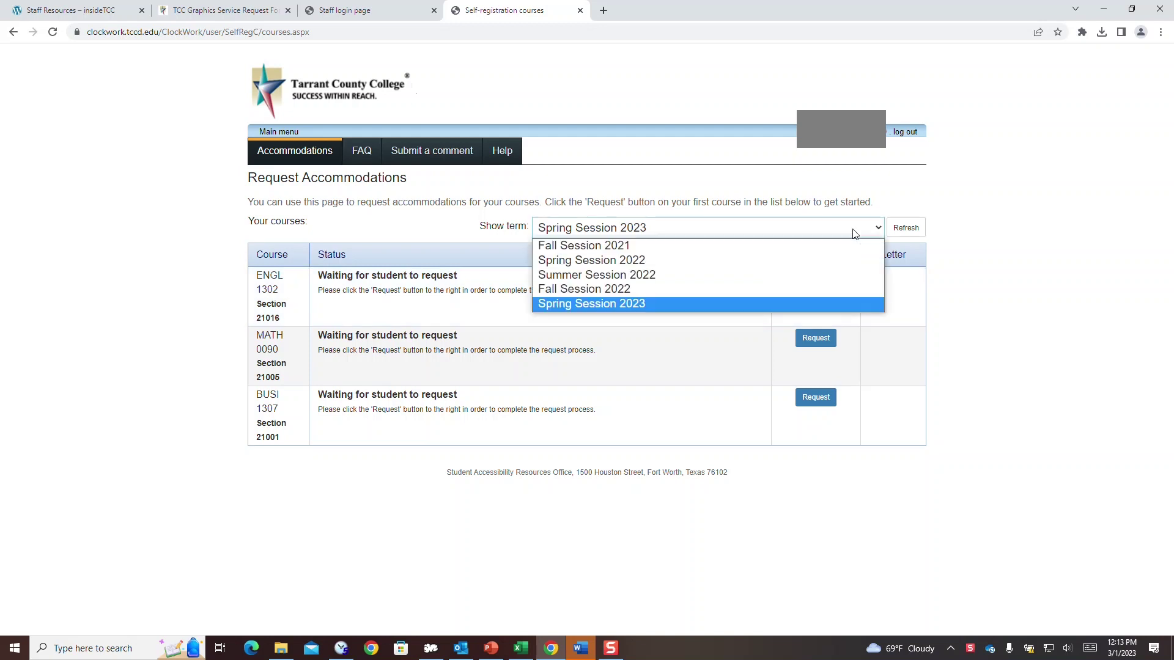
{"action": "left_click", "coordinate": [649, 304]}
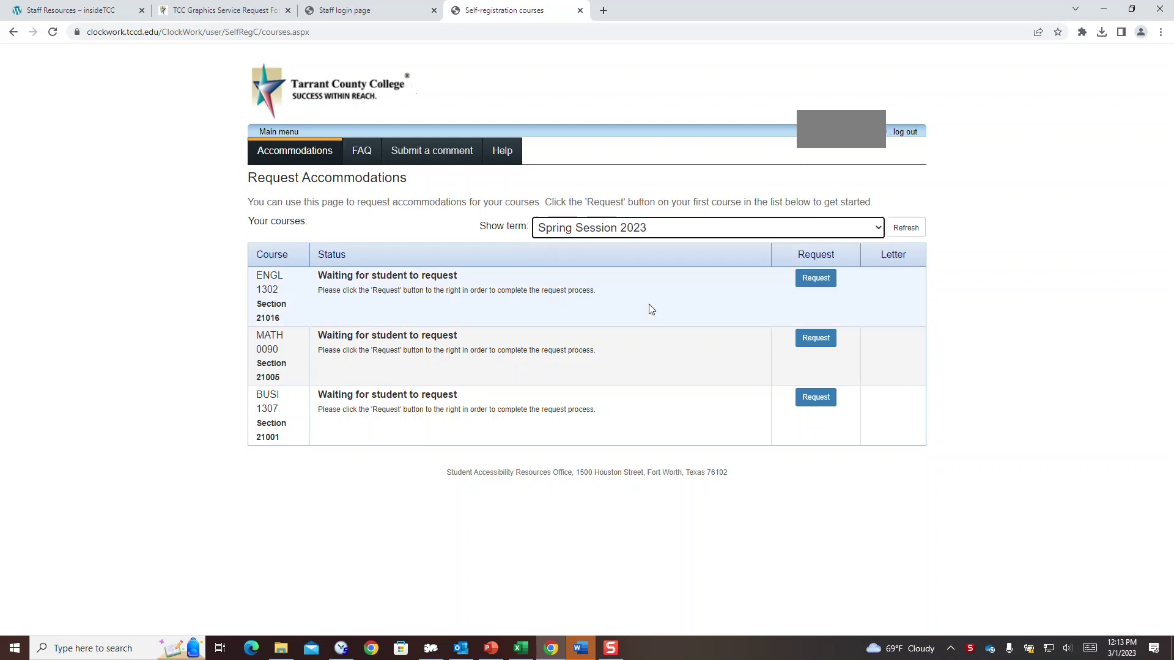
- Start a request for ENGL 1302 and add MATH 0090 and BUSI 1307
{"action": "left_click", "coordinate": [820, 286]}
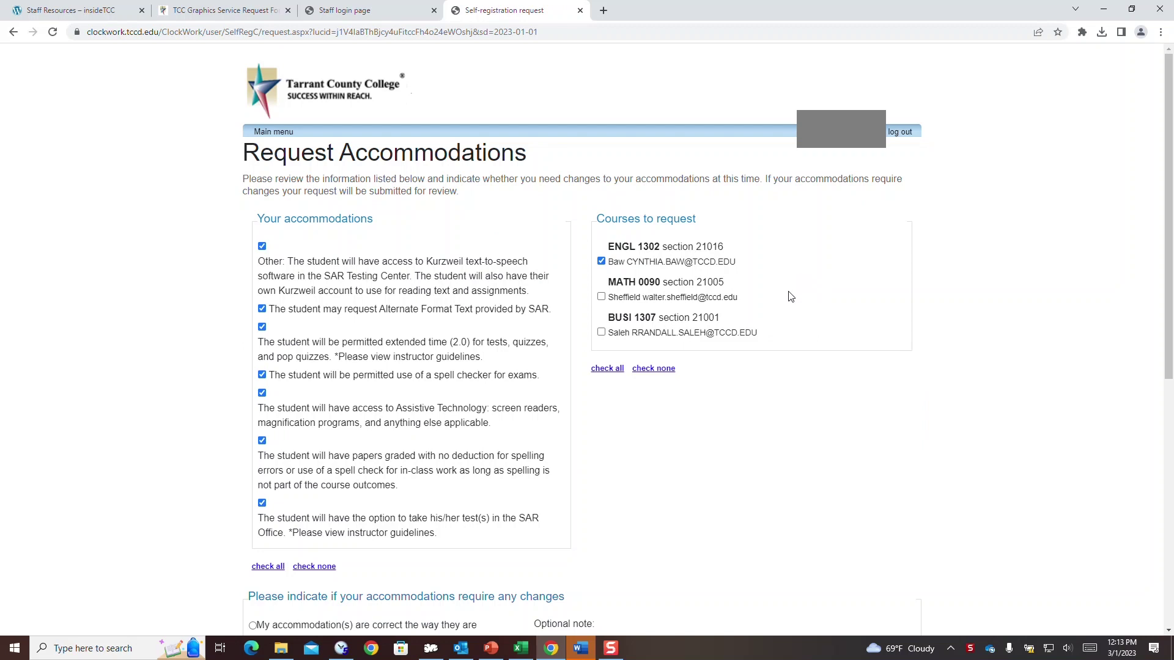
{"action": "scroll", "coordinate": [794, 296], "scroll_direction": "down", "scroll_amount": 1}
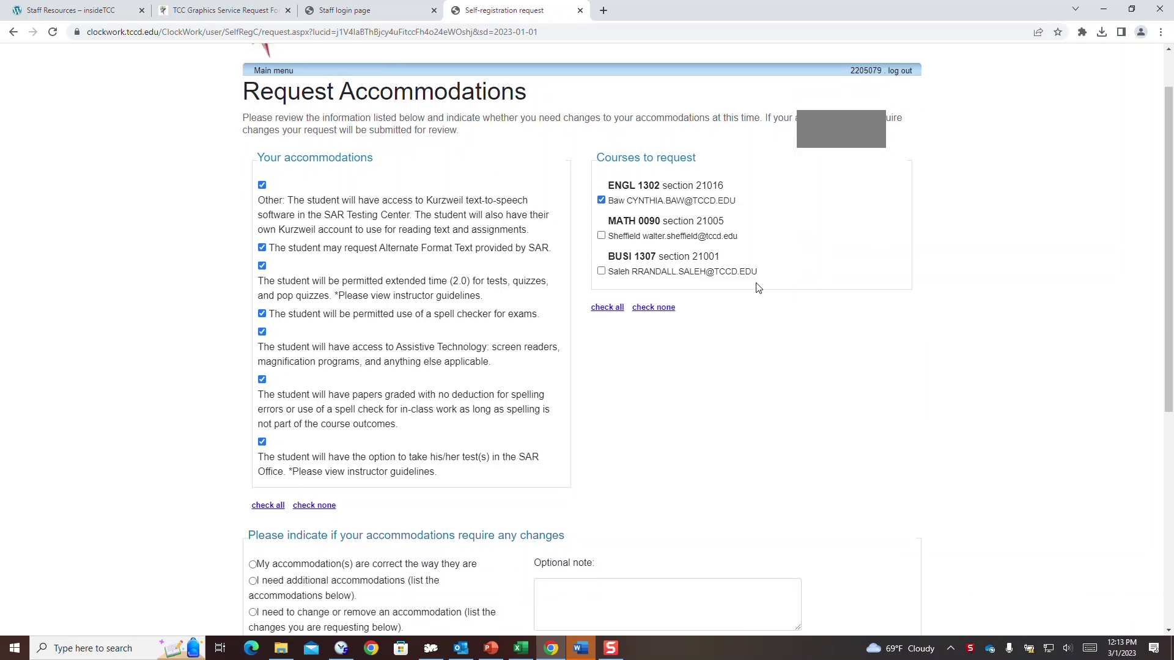
{"action": "left_click", "coordinate": [603, 237]}
{"action": "left_click", "coordinate": [601, 272]}
{"action": "scroll", "coordinate": [469, 505], "scroll_direction": "down", "scroll_amount": 2}
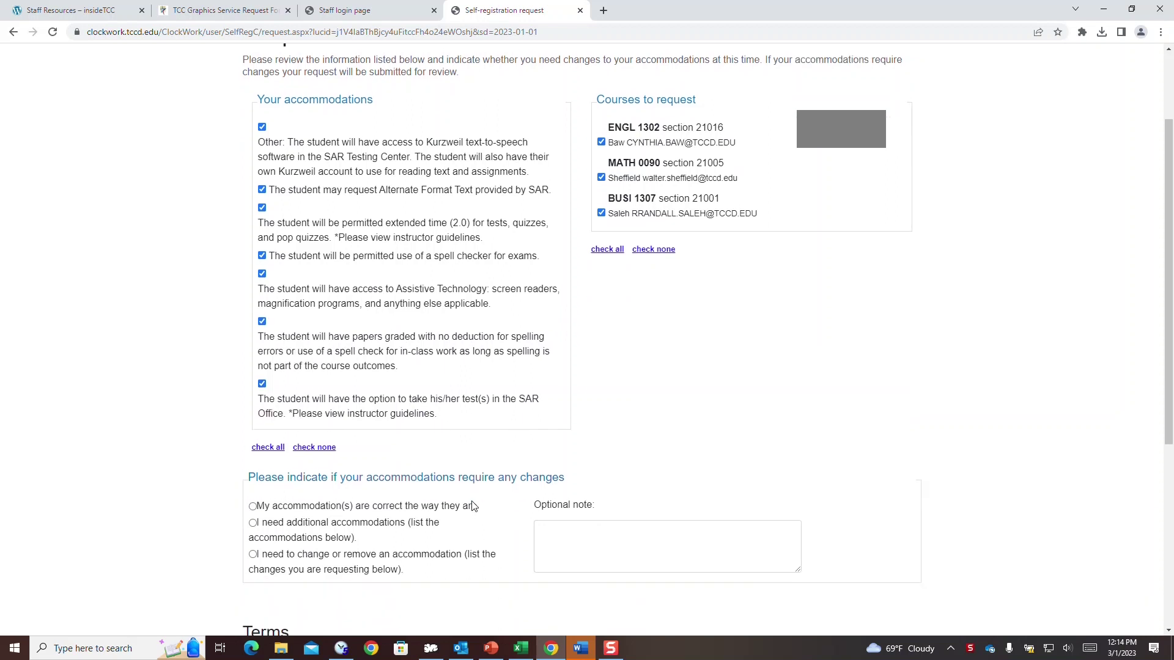
{"action": "scroll", "coordinate": [473, 505], "scroll_direction": "down", "scroll_amount": 1}
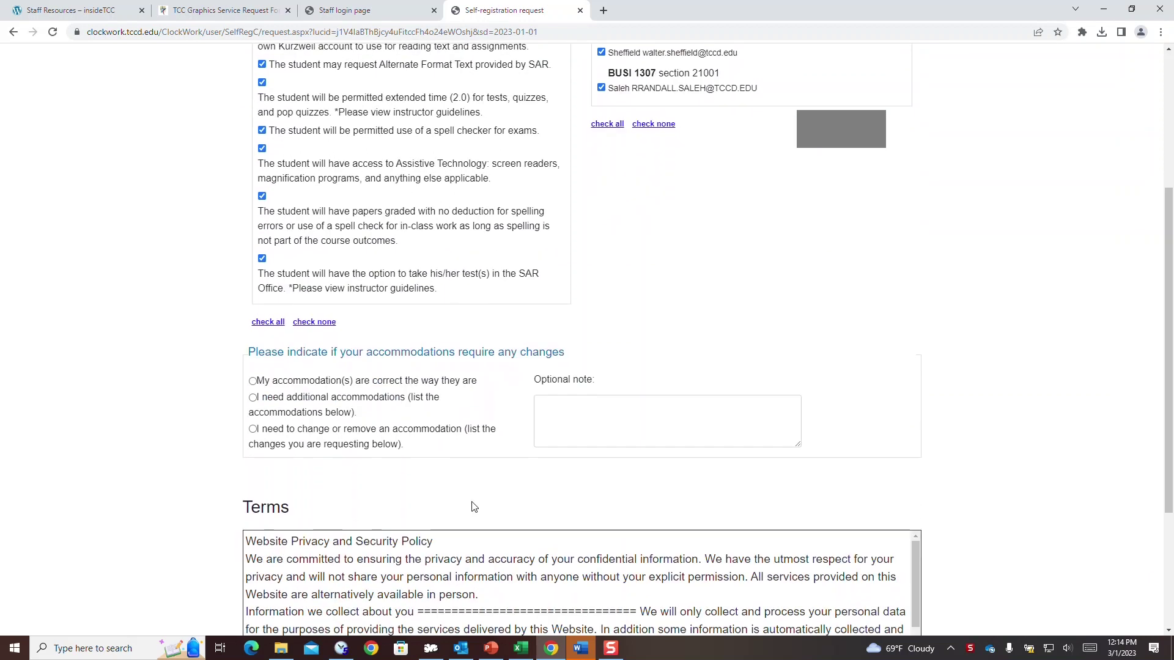
{"action": "scroll", "coordinate": [473, 505], "scroll_direction": "down", "scroll_amount": 1}
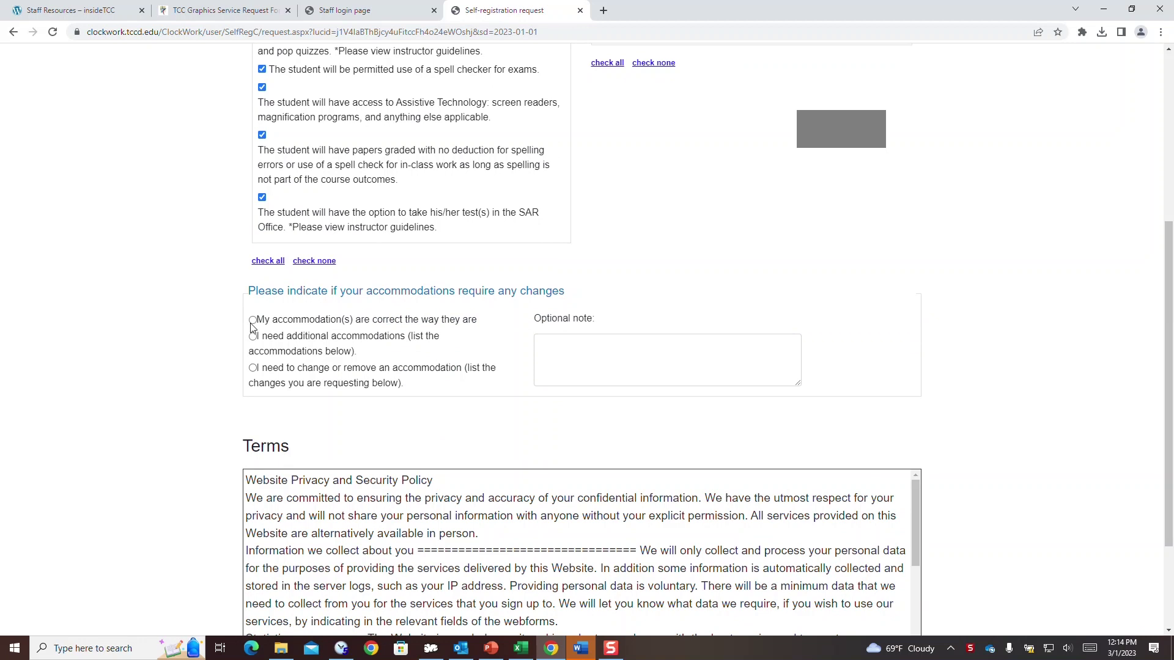
{"action": "scroll", "coordinate": [209, 348], "scroll_direction": "down", "scroll_amount": 1}
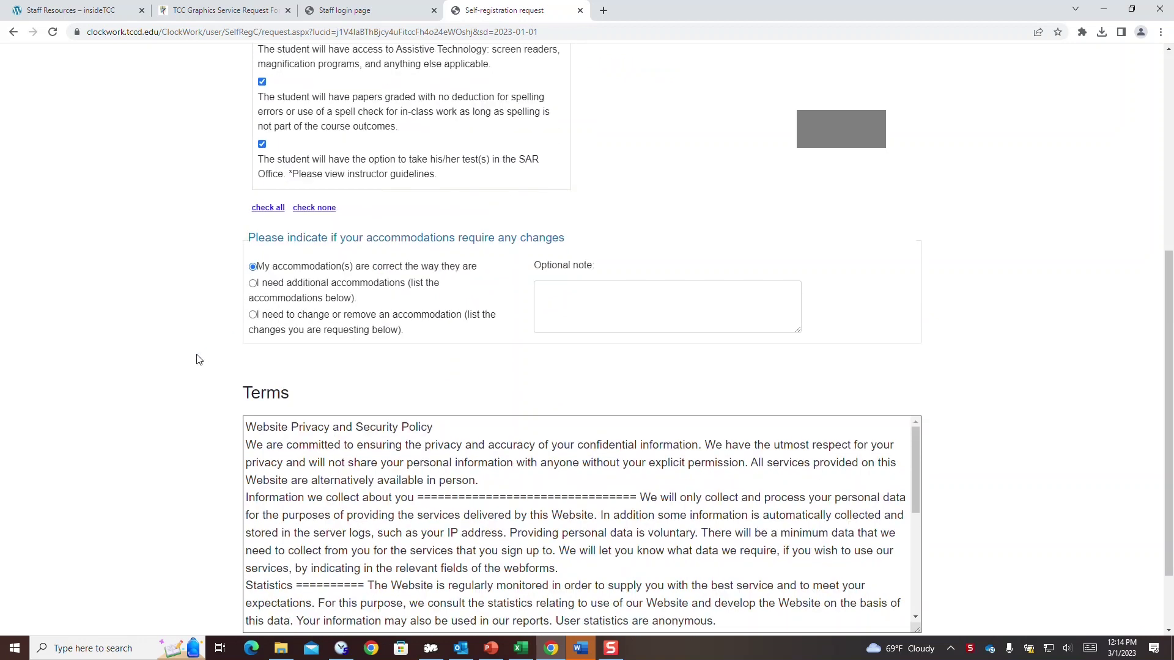
{"action": "scroll", "coordinate": [197, 358], "scroll_direction": "down", "scroll_amount": 1}
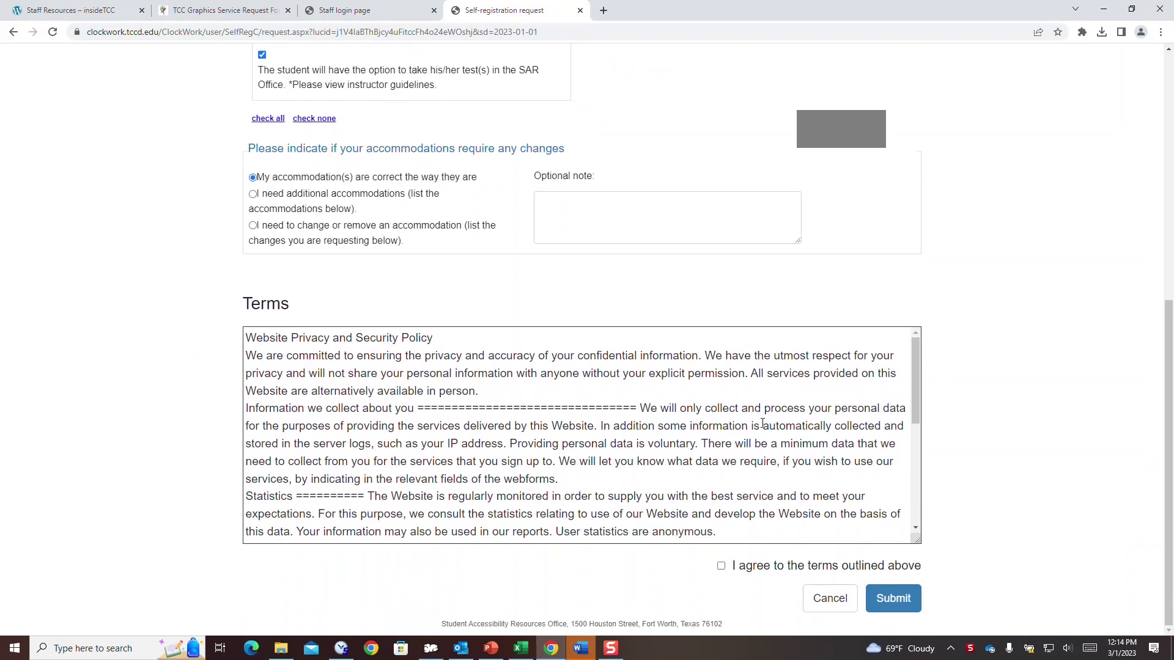
{"action": "scroll", "coordinate": [762, 425], "scroll_direction": "down", "scroll_amount": 1}
{"action": "scroll", "coordinate": [762, 424], "scroll_direction": "down", "scroll_amount": 1}
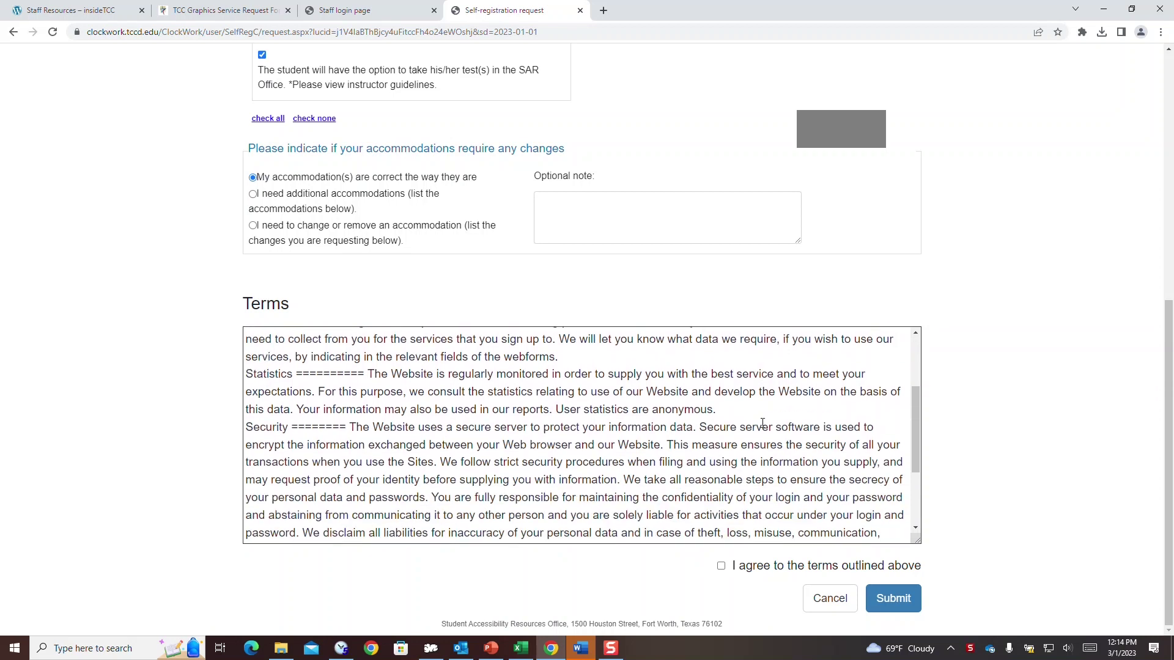
{"action": "scroll", "coordinate": [763, 424], "scroll_direction": "down", "scroll_amount": 1}
{"action": "scroll", "coordinate": [763, 423], "scroll_direction": "down", "scroll_amount": 1}
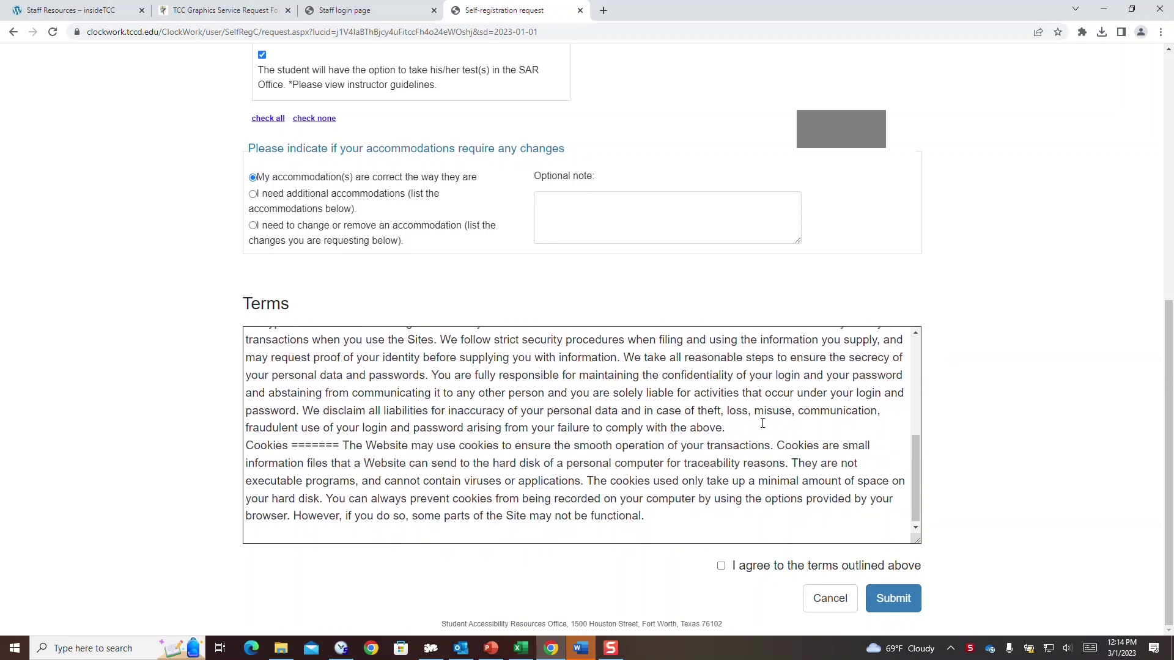
- Agree to the terms and submit the accommodation request
{"action": "left_click", "coordinate": [721, 566]}
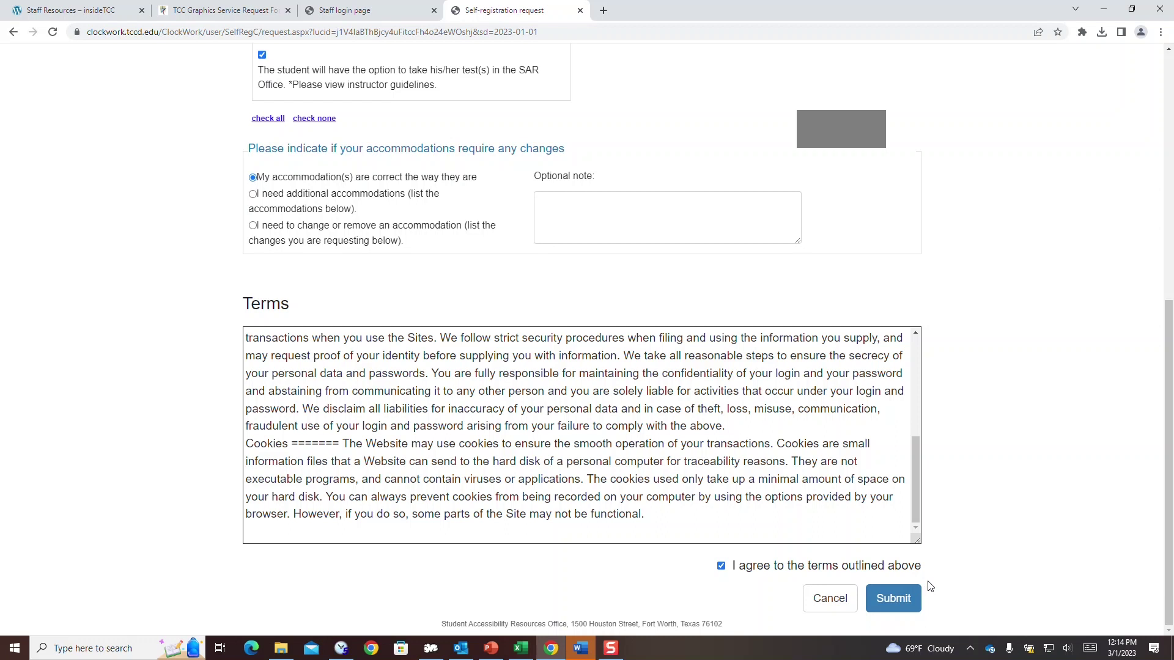
{"action": "left_click", "coordinate": [911, 606]}
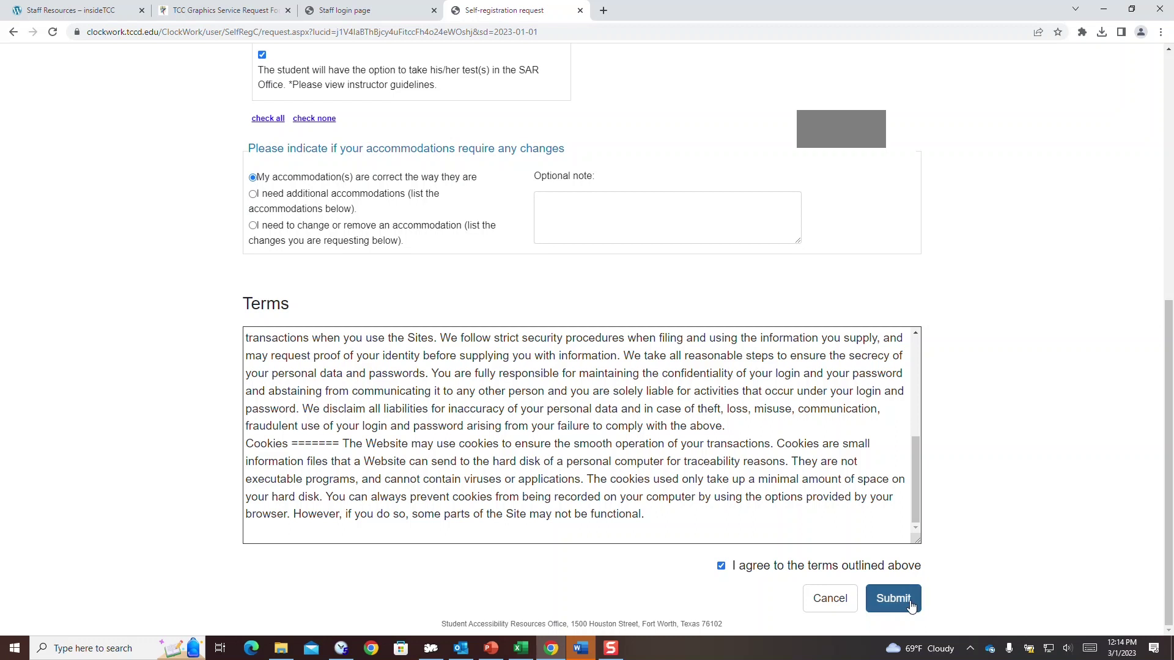
- Confirm submission and download the ENGL 1302 accommodation letter PDF
{"action": "left_click", "coordinate": [910, 606]}
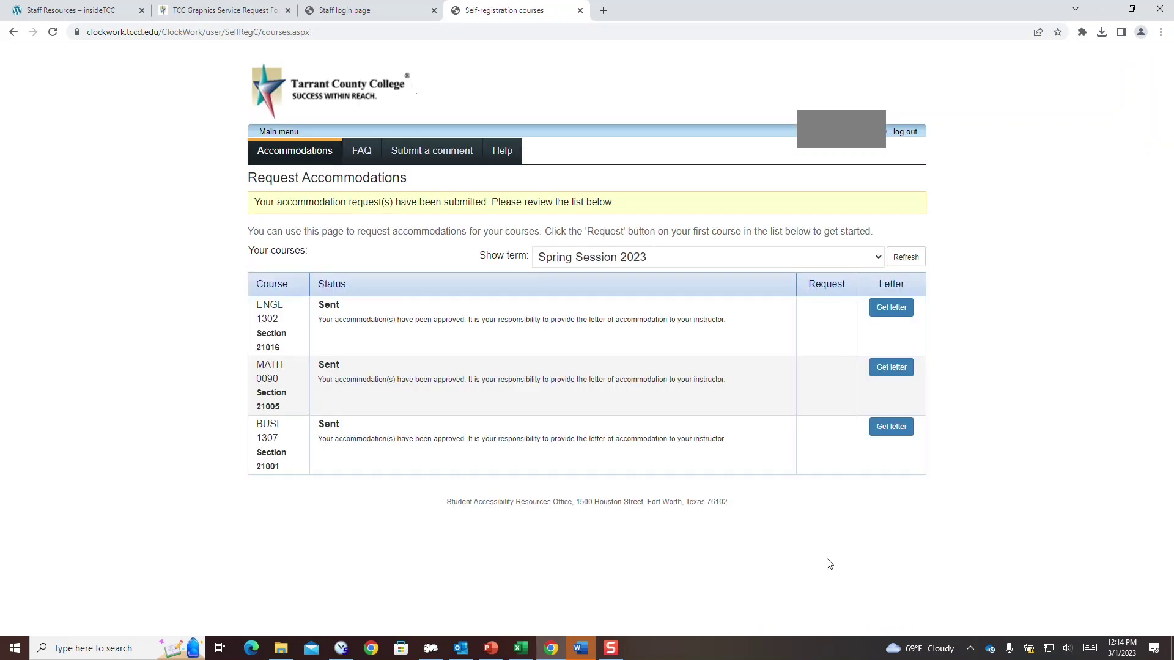
{"action": "left_click", "coordinate": [886, 314]}
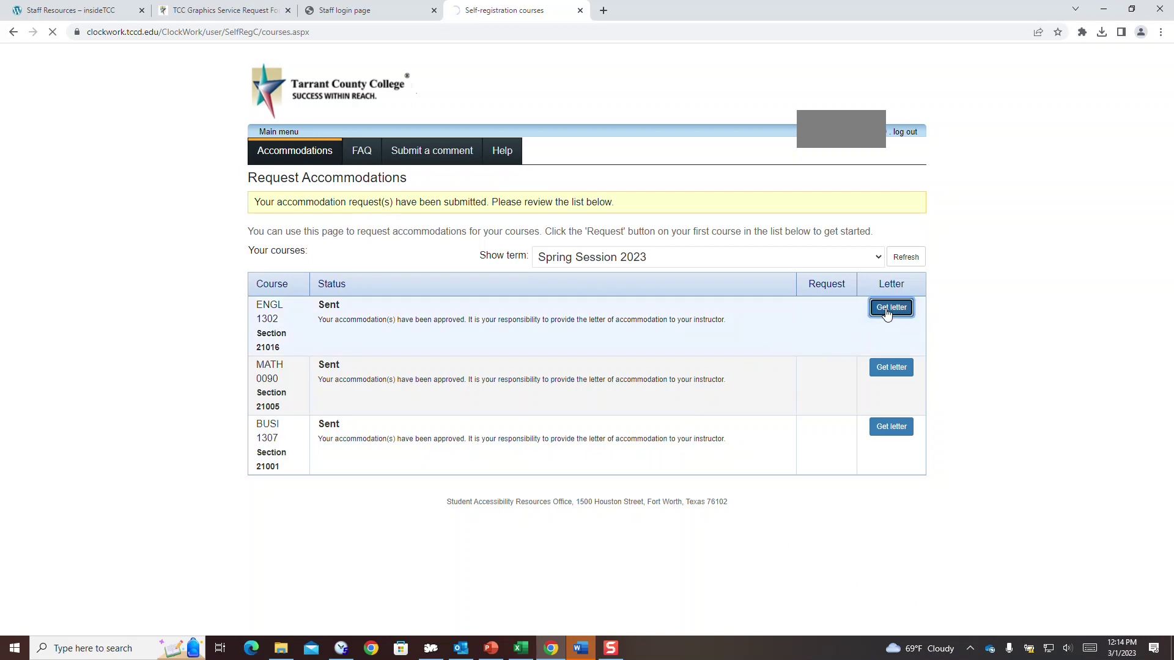